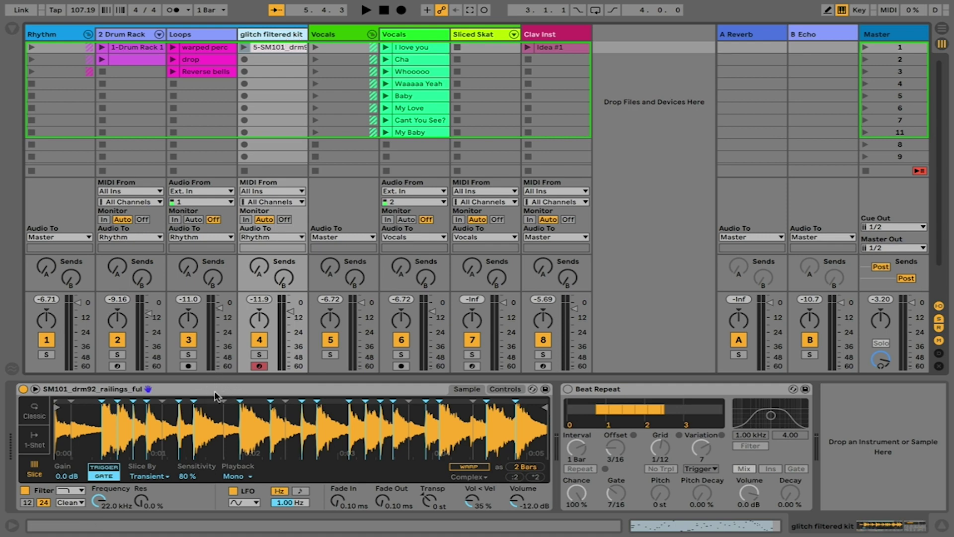
Step: Expand Simpler's sample view so the railings drum loop waveform fills the main window
click(35, 389)
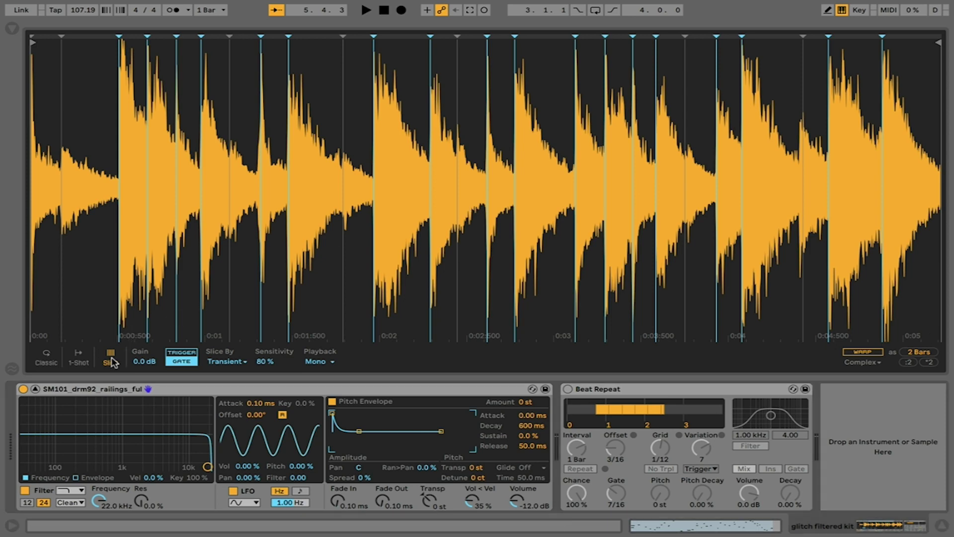
click(223, 362)
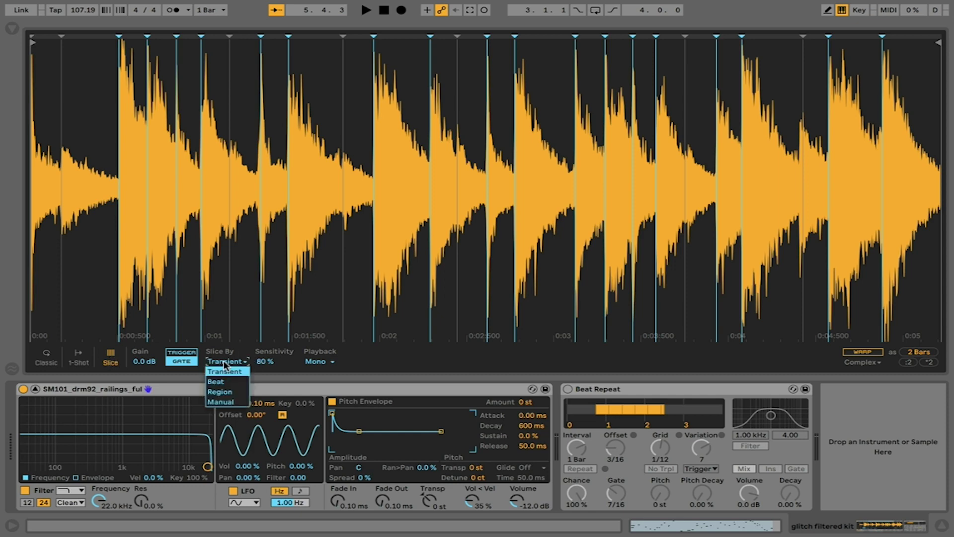
click(224, 361)
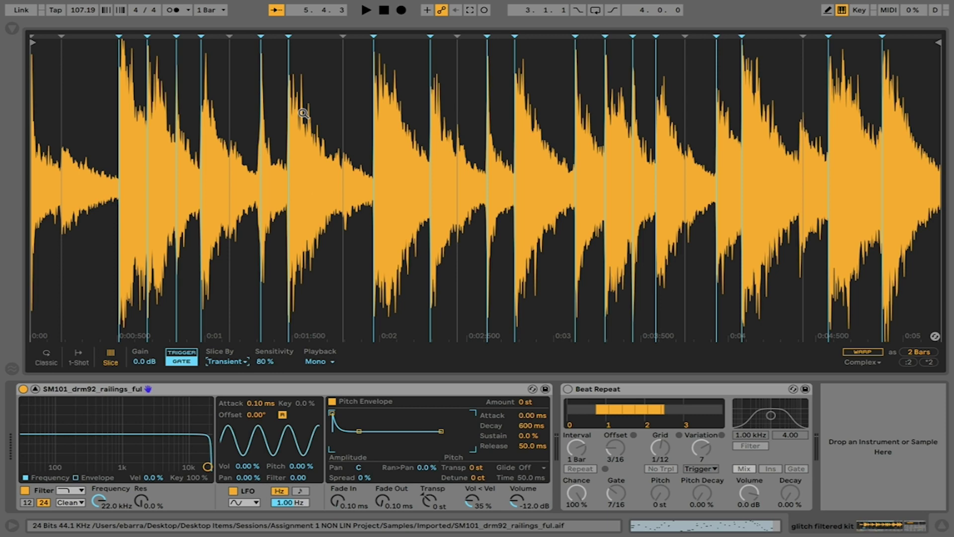
key(a)
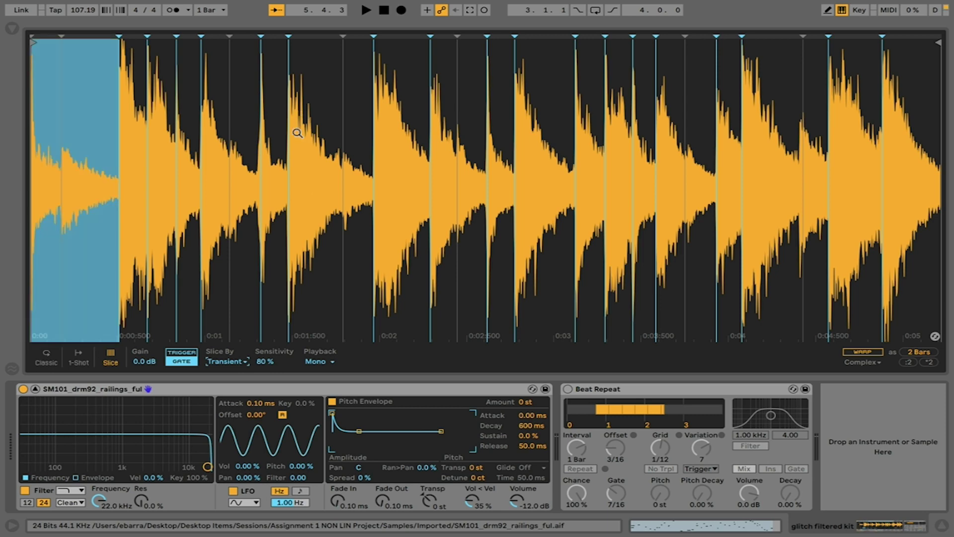
key(w)
key(s)
key(e)
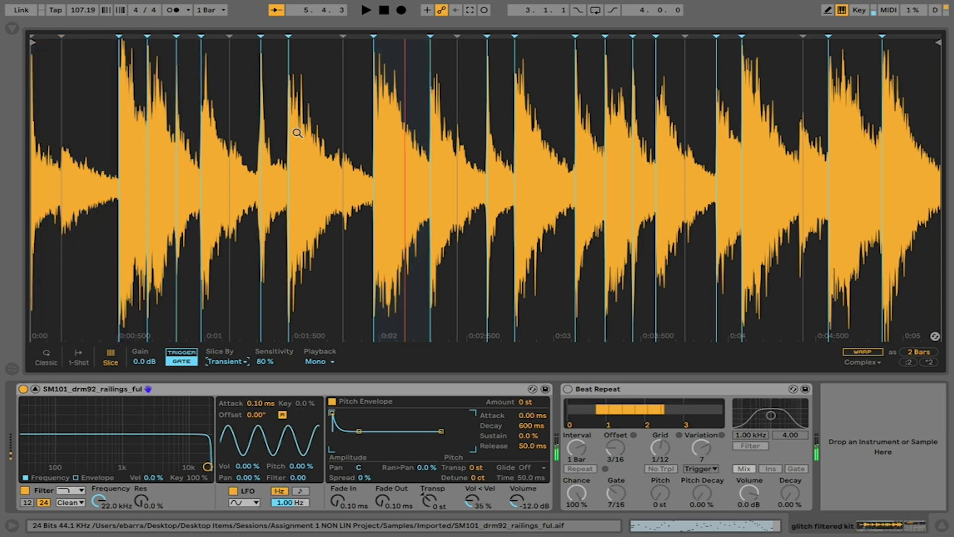
key(f)
key(o)
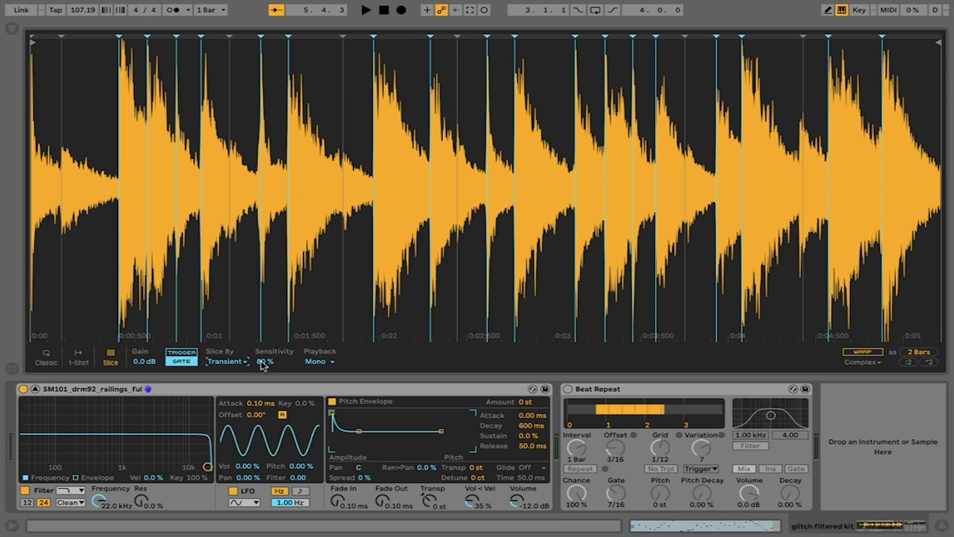
Step: Keep transient Sensitivity at 80% and move the slice marker after 0:02 slightly later
drag(264, 362, 262, 404)
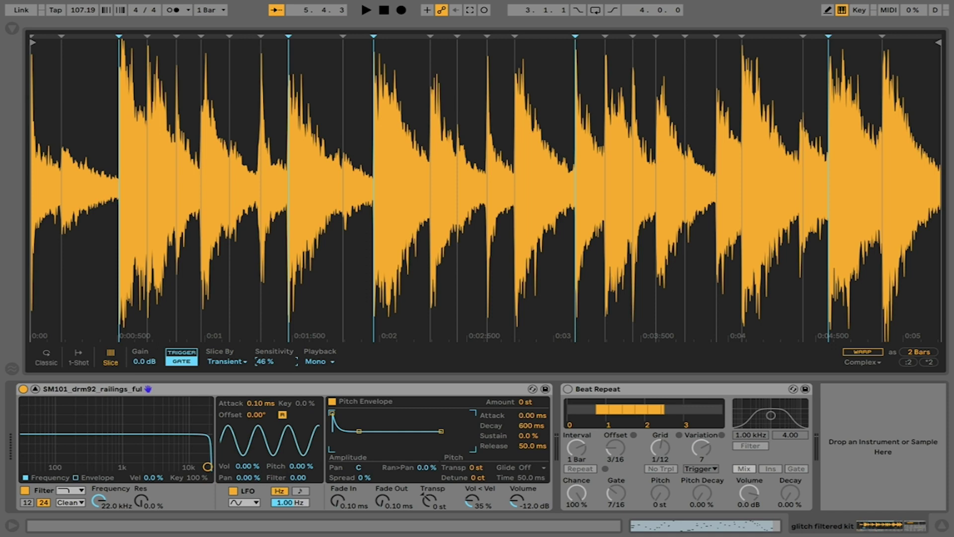
drag(264, 361, 264, 339)
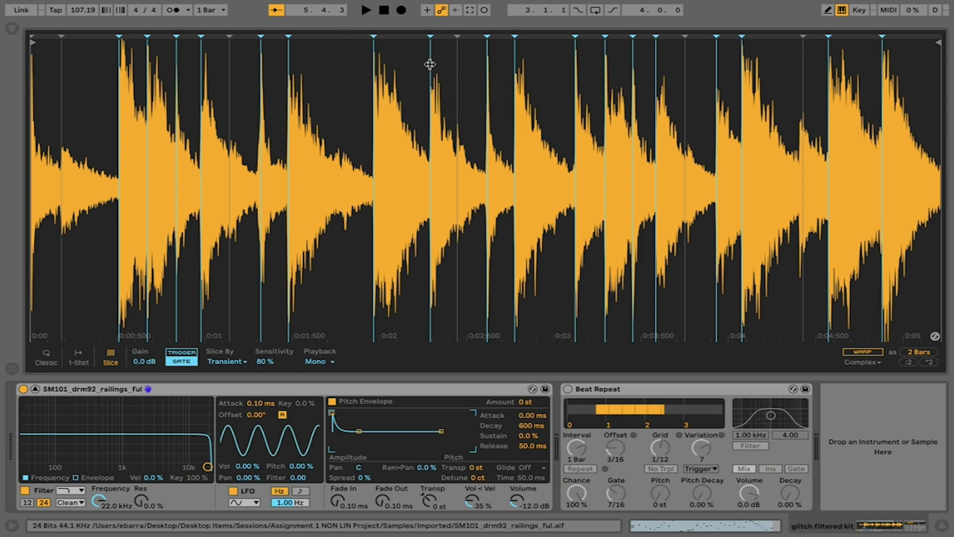
mouse_move(430, 64)
mouse_down()
mouse_move(445, 66)
mouse_move(430, 72)
mouse_up()
Step: Slice the breakbeat by Beat at a 1/4 division, giving eight even slices
click(229, 361)
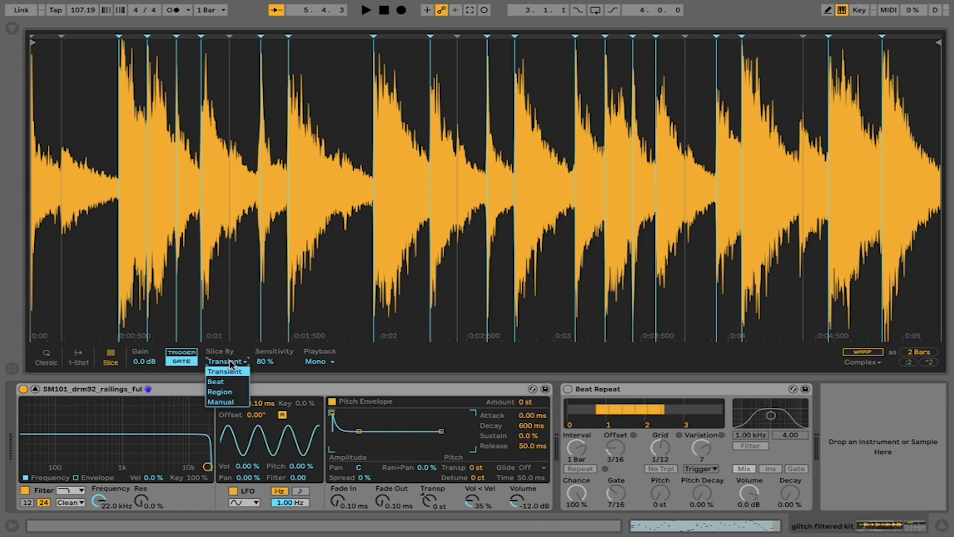
click(216, 382)
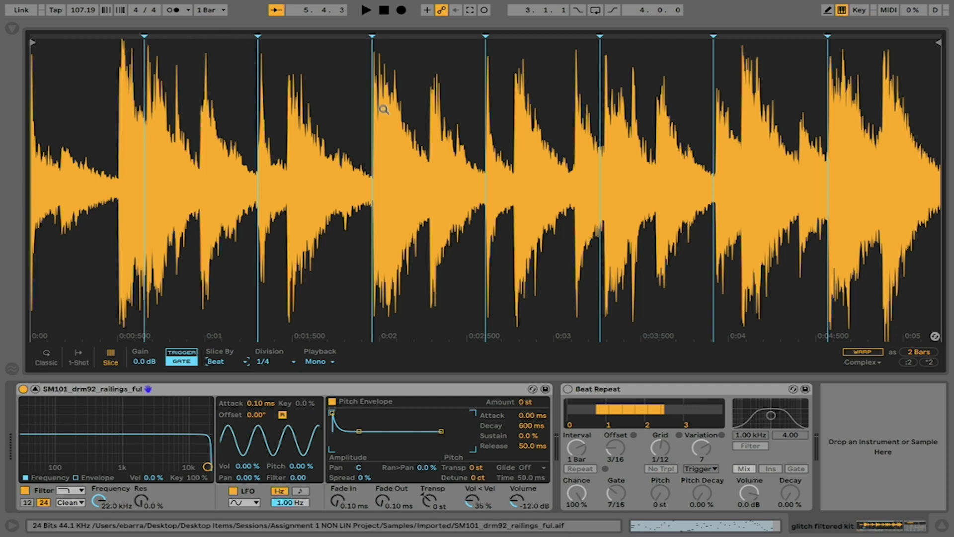
click(263, 362)
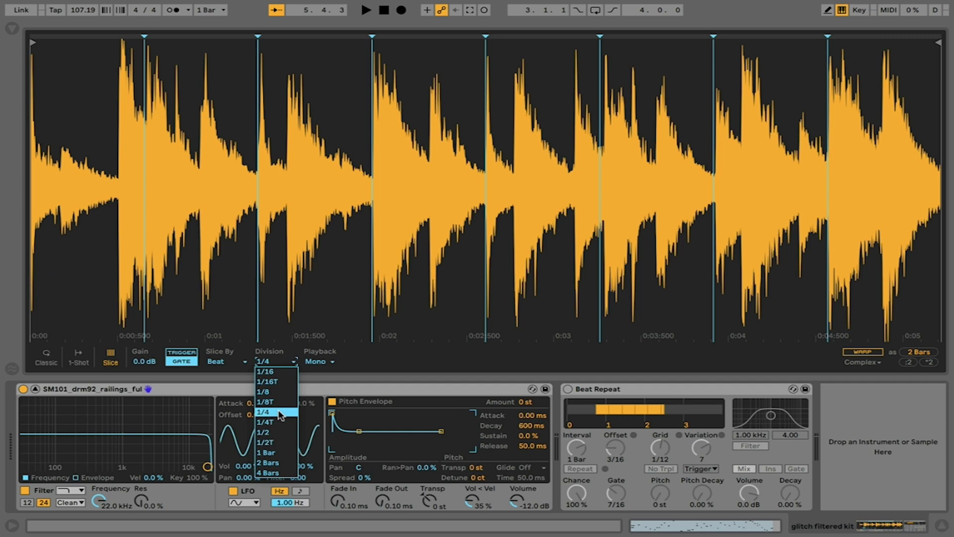
click(269, 362)
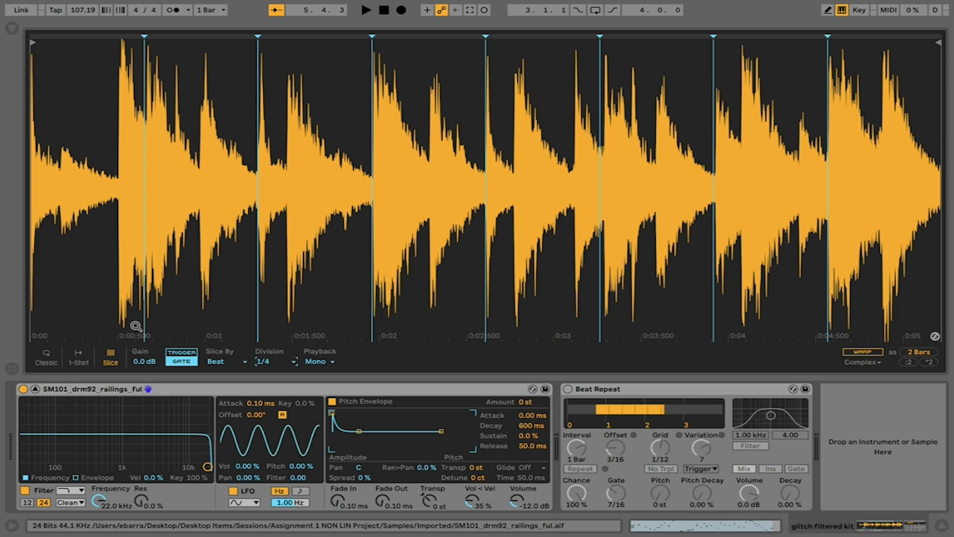
Step: Slice the breakbeat into 22 equal Regions, then show the kit's MIDI clip notes
click(216, 361)
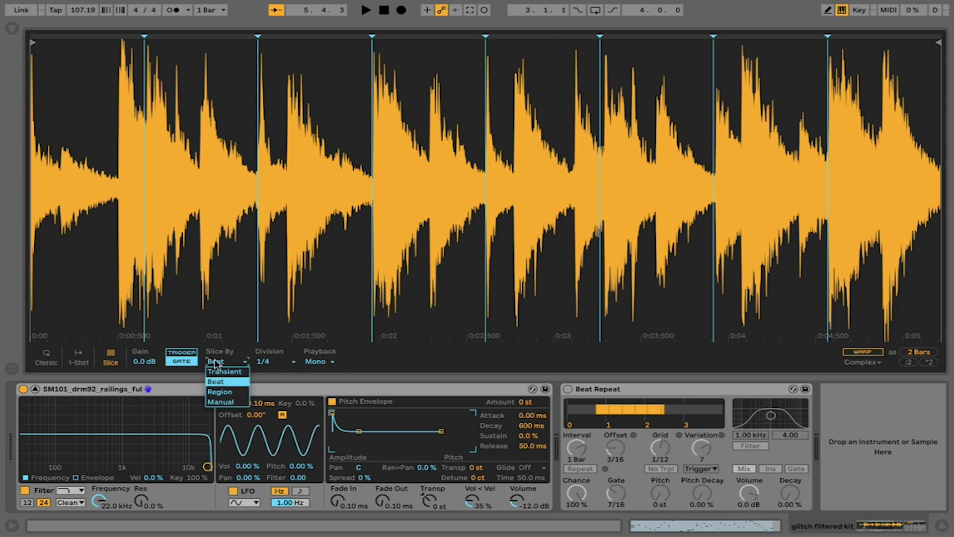
click(225, 390)
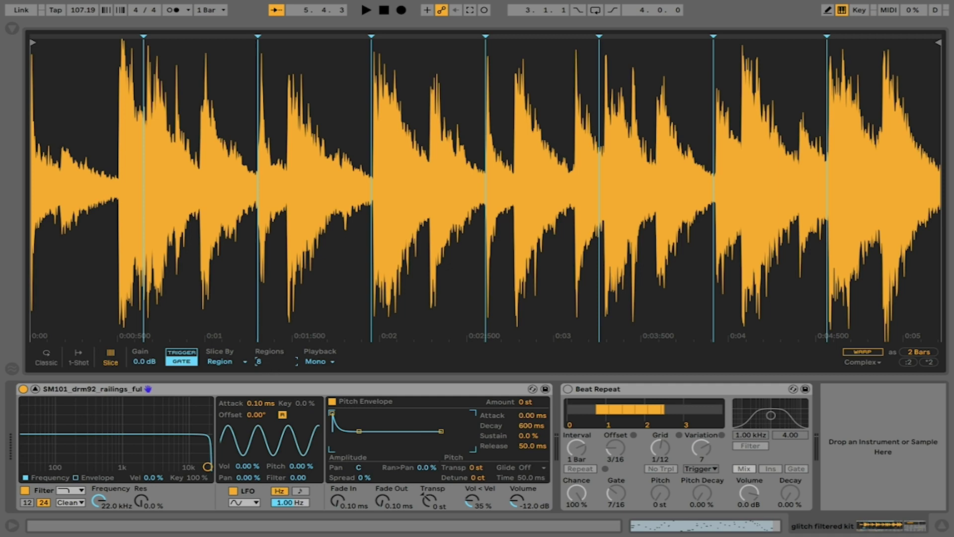
drag(259, 361, 258, 312)
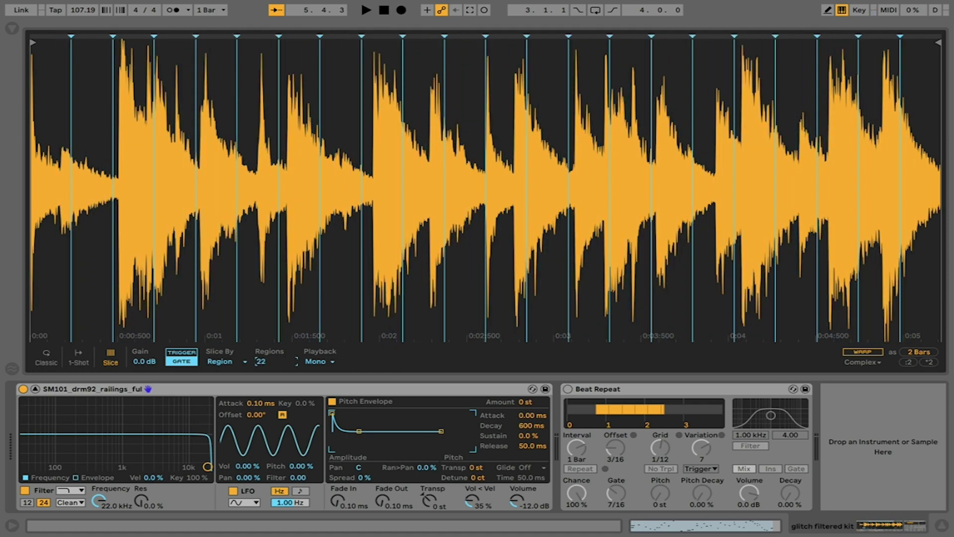
click(35, 388)
double_click(265, 48)
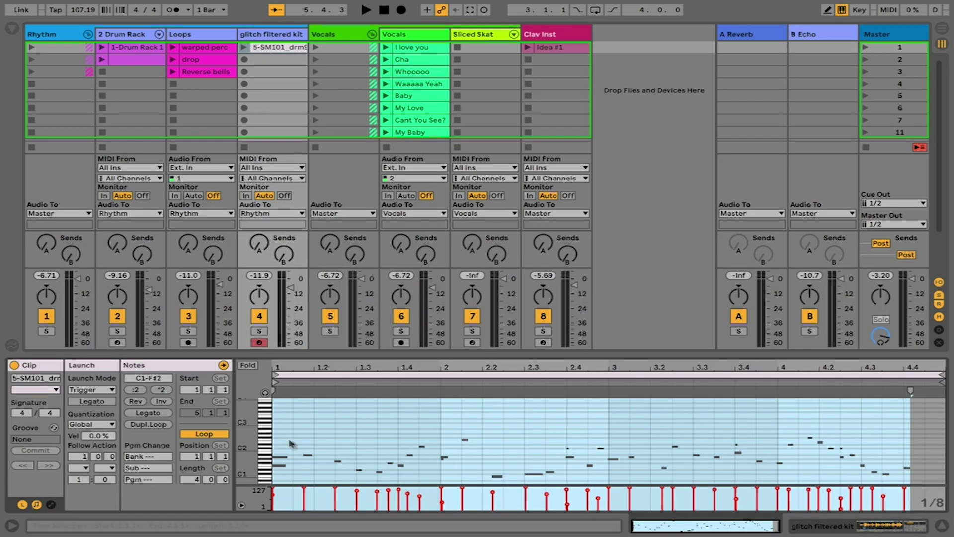
Step: Launch the sliced clip and bring back Simpler's expanded sample view
click(244, 47)
double_click(274, 36)
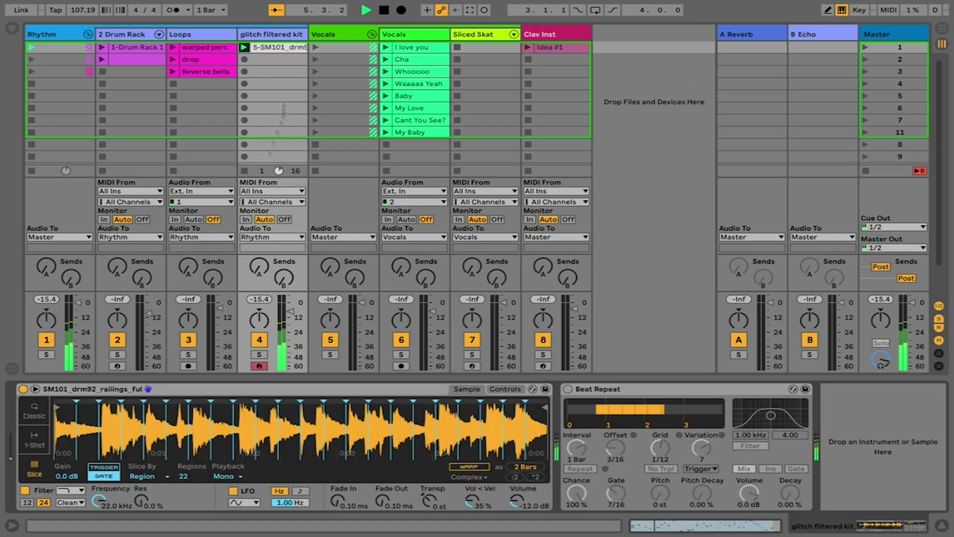
click(36, 390)
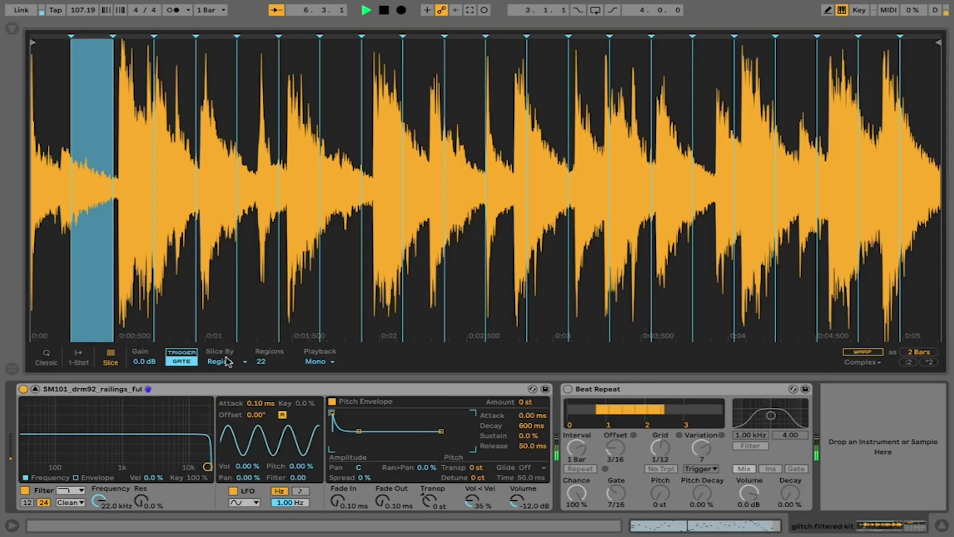
Step: Play the clip while adjusting the Regions count, ending at 33 equal slices
key(space)
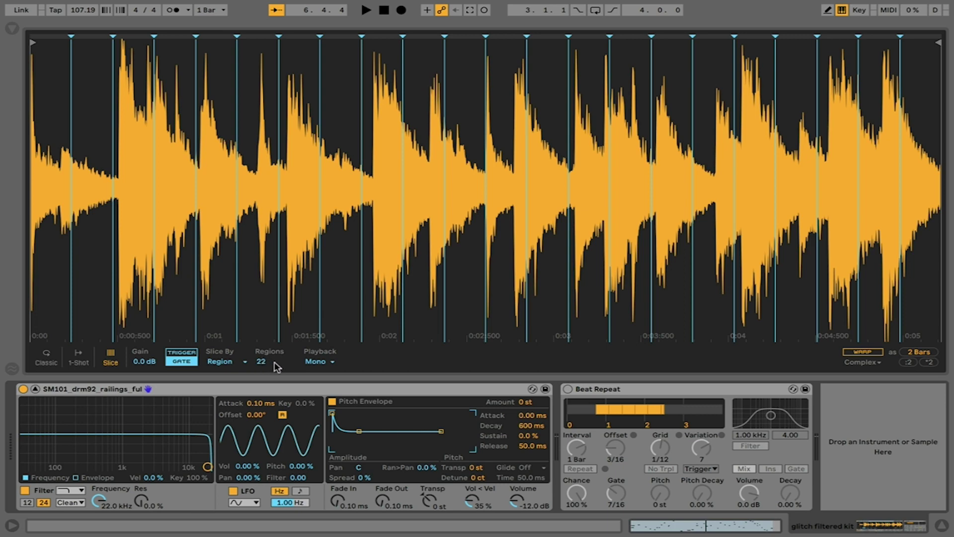
key(space)
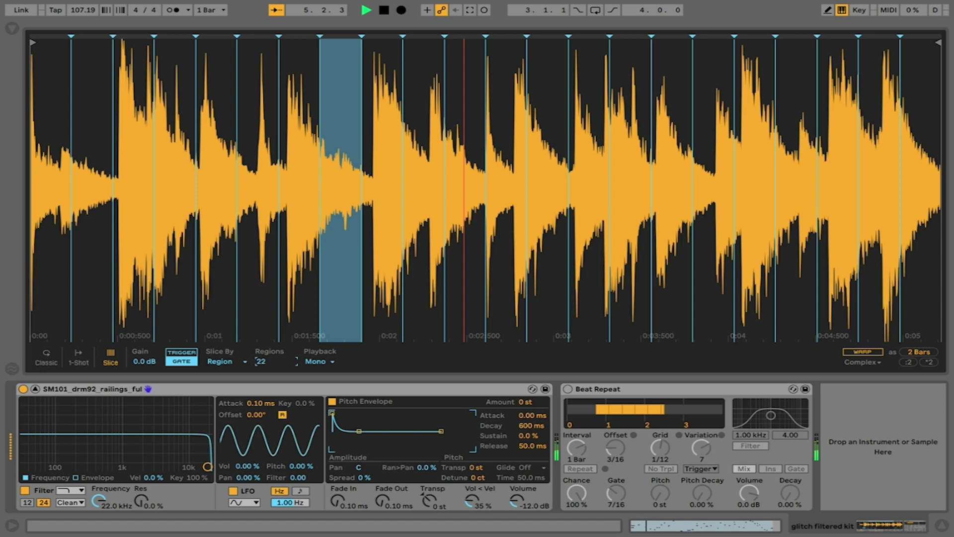
mouse_move(276, 368)
mouse_down()
mouse_move(277, 383)
mouse_move(261, 373)
mouse_up()
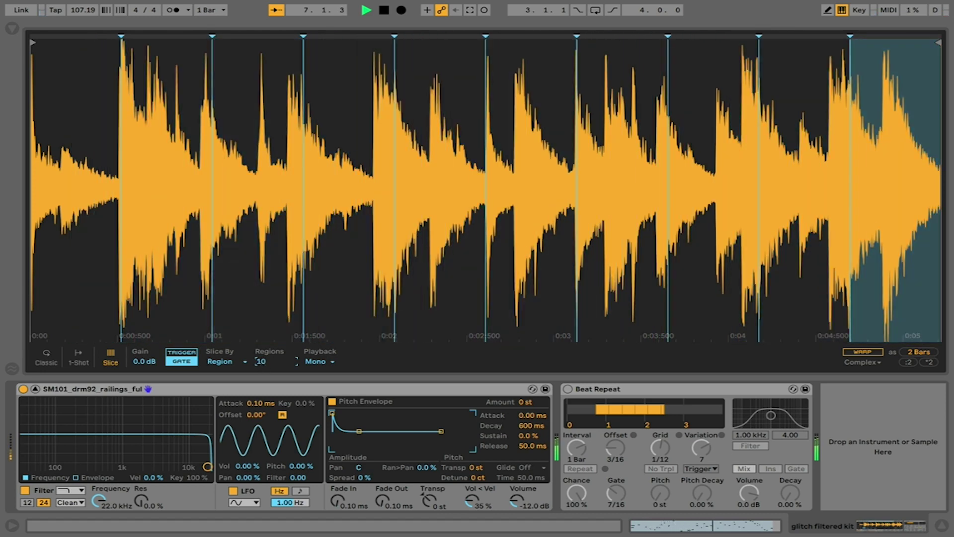
drag(261, 363, 261, 353)
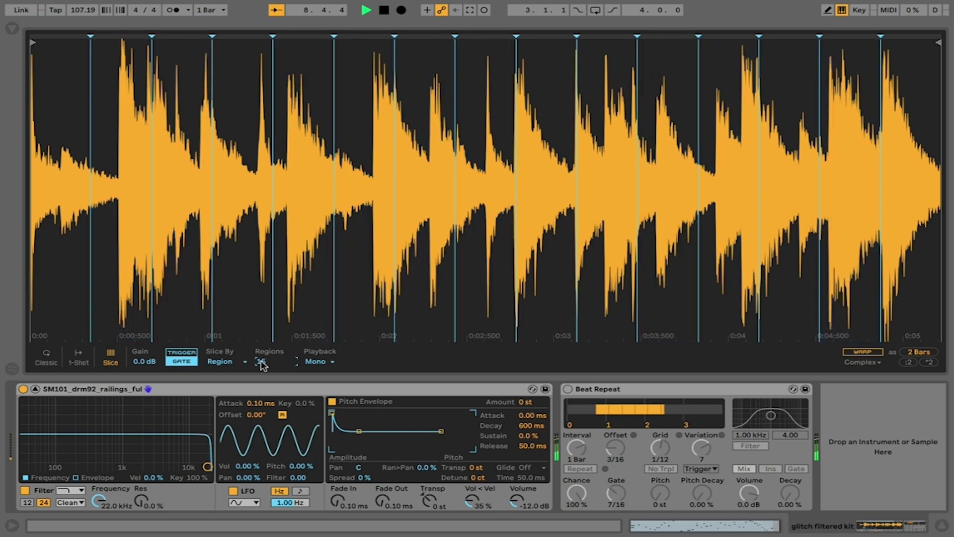
drag(261, 363, 261, 339)
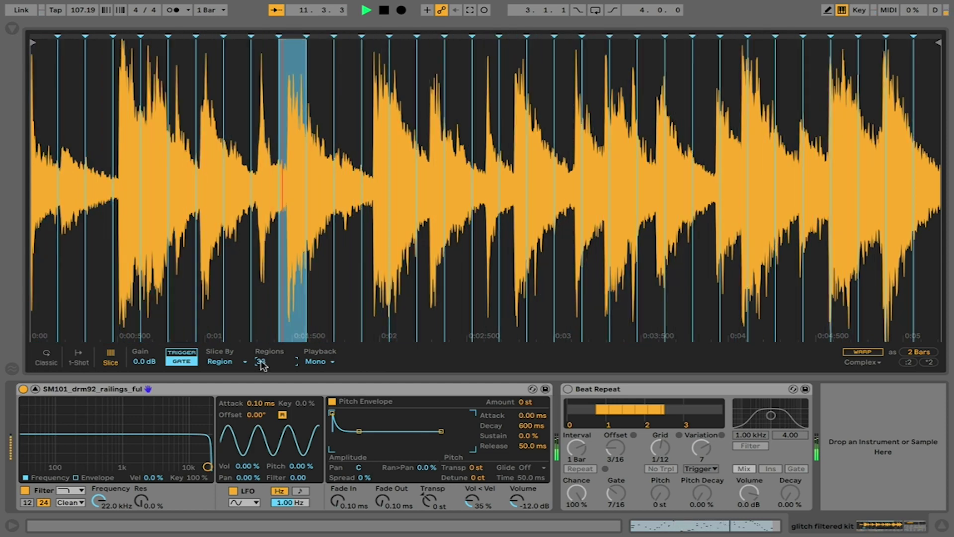
key(space)
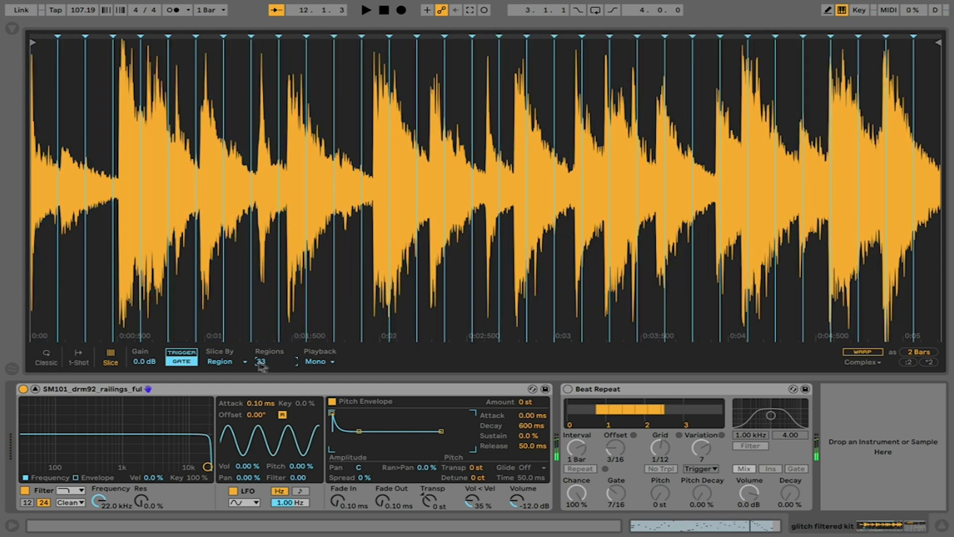
click(223, 361)
Step: Switch to Manual slicing and place markers on hits near 0:00:500, 0:01, 0:02 and 0:03
click(244, 403)
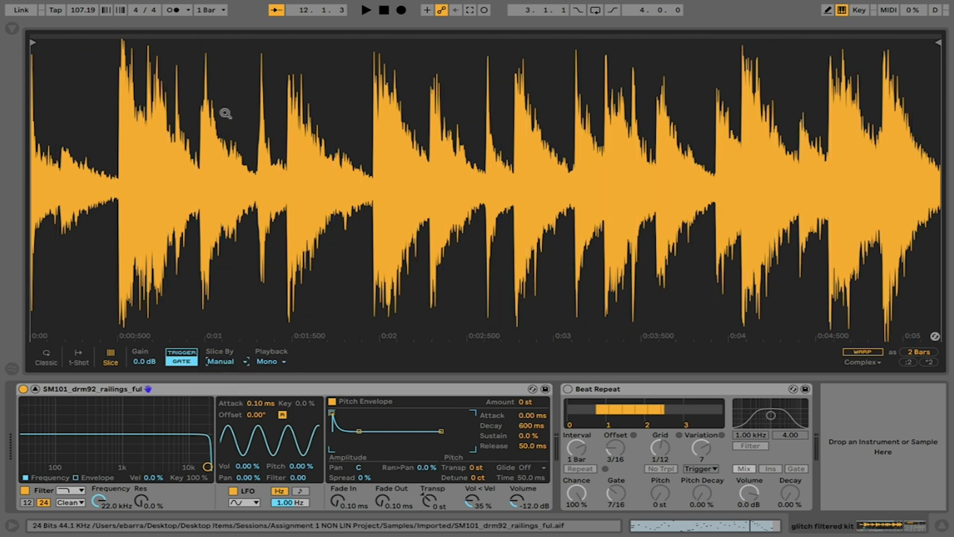
double_click(262, 97)
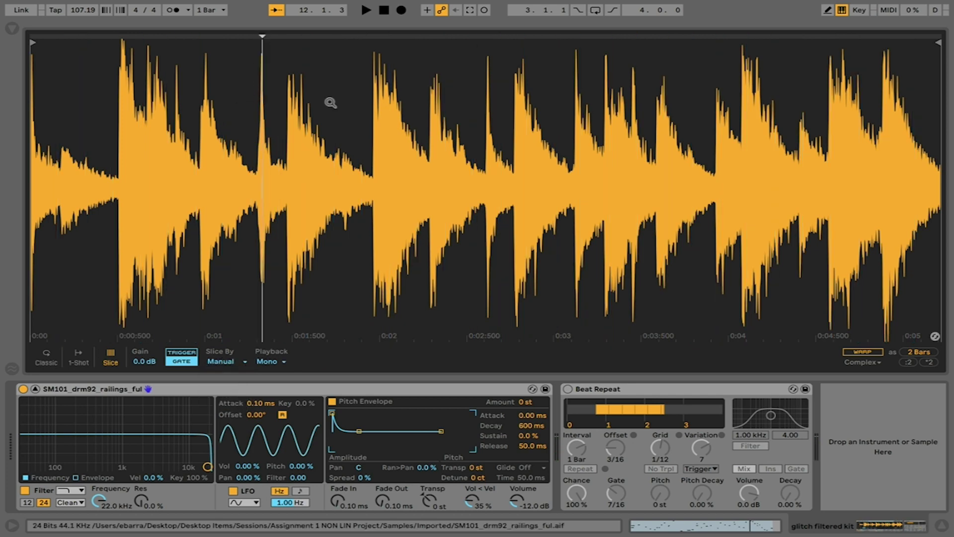
double_click(372, 101)
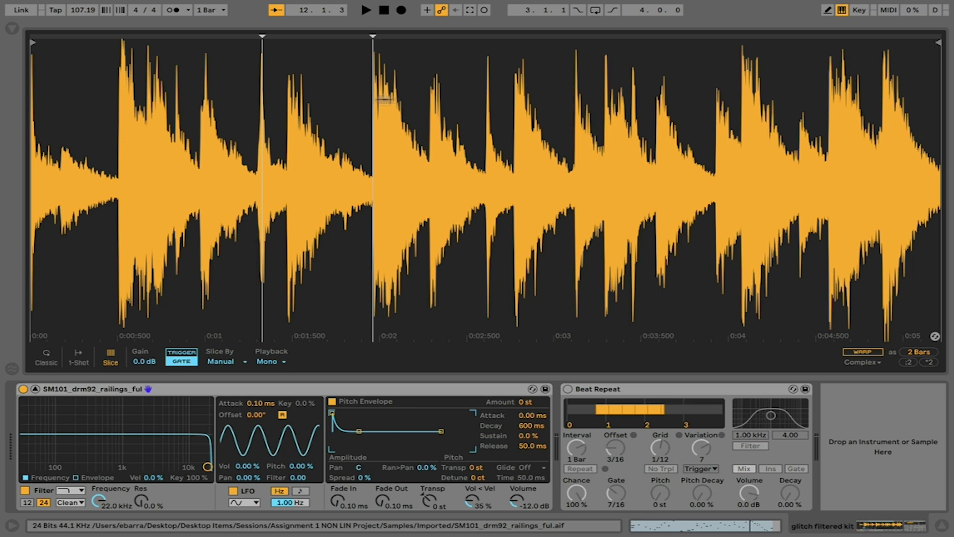
double_click(517, 96)
double_click(567, 93)
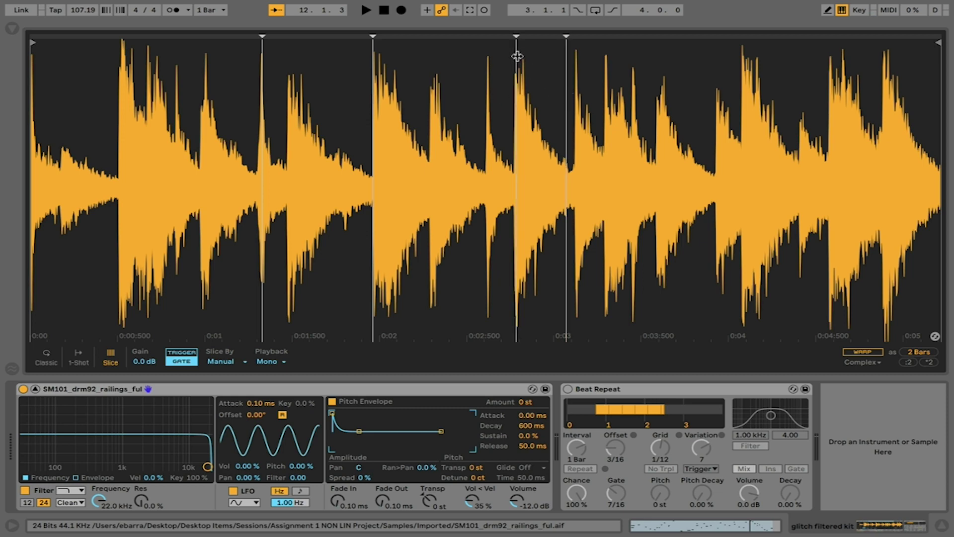
mouse_move(514, 60)
mouse_down()
mouse_move(460, 57)
mouse_move(514, 60)
mouse_up()
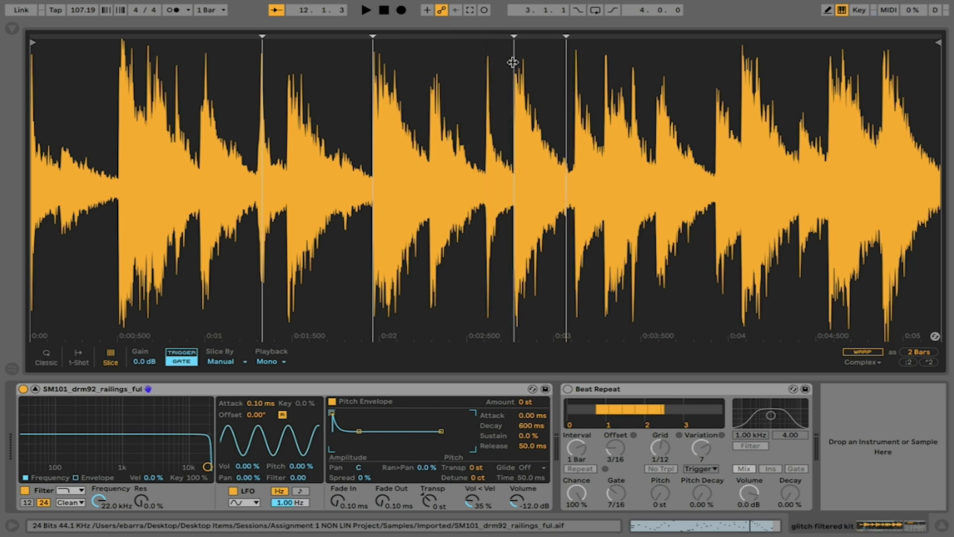
double_click(118, 87)
mouse_move(138, 78)
mouse_down()
mouse_move(224, 85)
mouse_move(118, 91)
mouse_up()
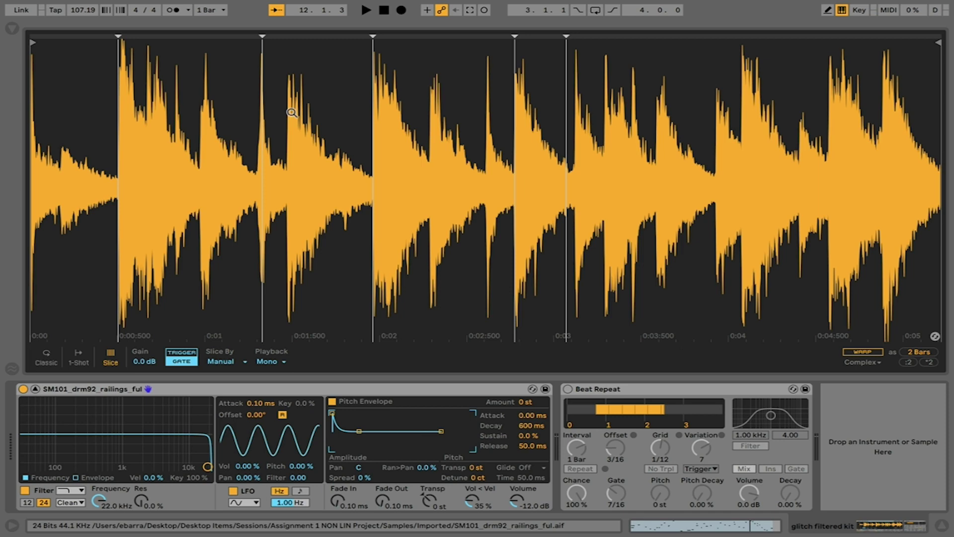
Step: Return to Transient slicing at 80% sensitivity and set slice playback to Poly with 6 voices
click(222, 361)
click(224, 371)
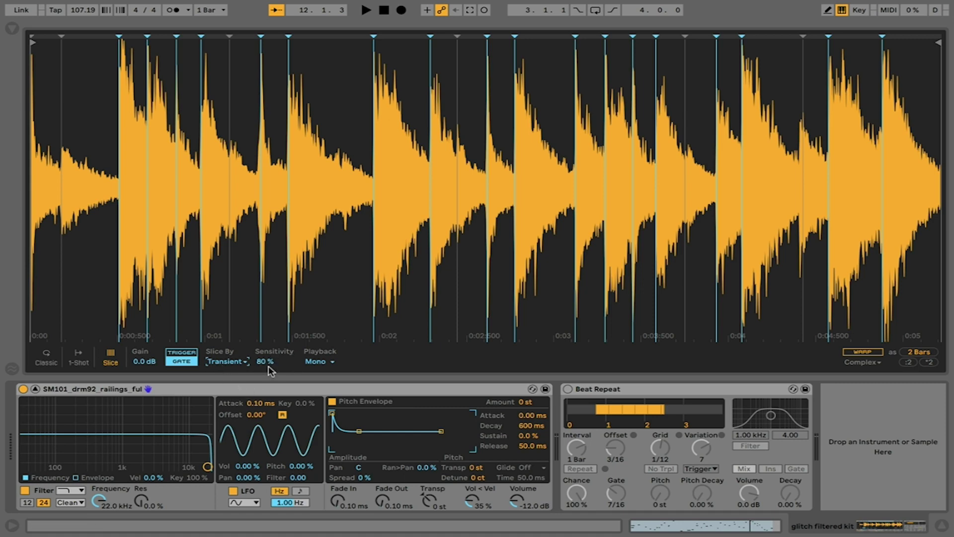
click(316, 362)
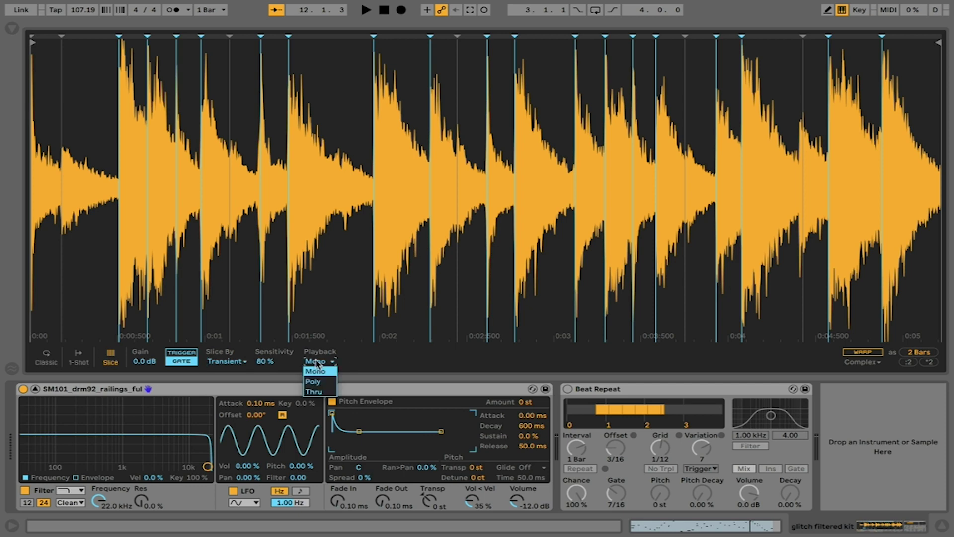
click(318, 365)
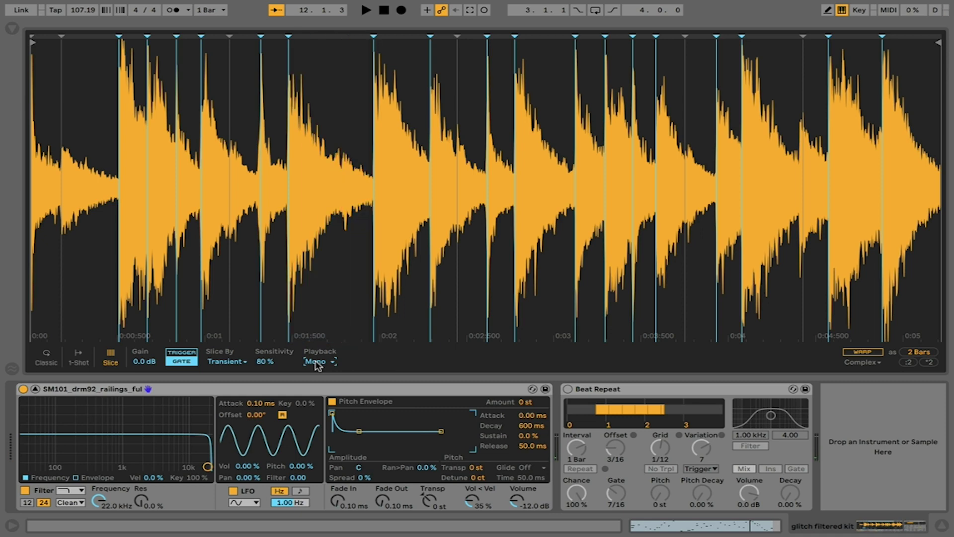
click(316, 363)
click(318, 381)
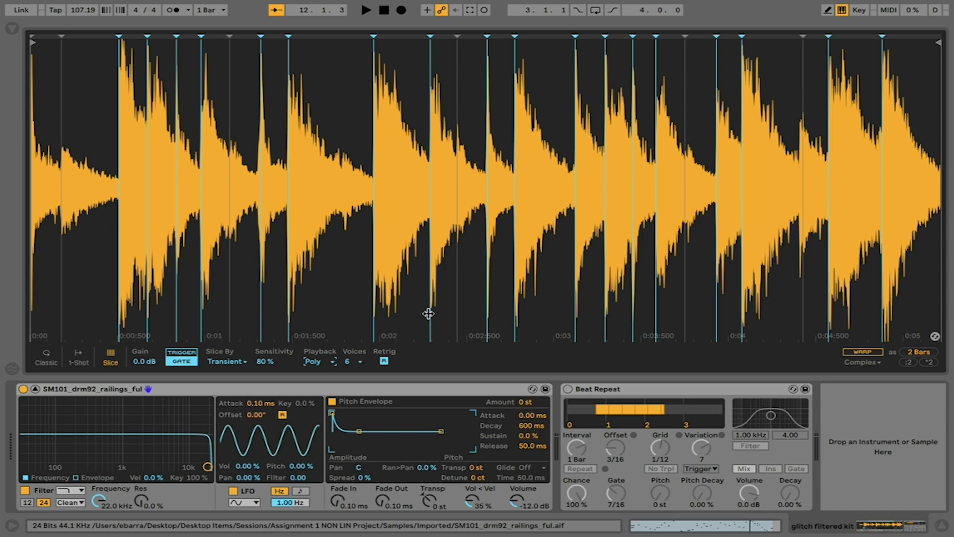
Step: Set slice playback to Thru and audition a slice of the breakbeat
click(321, 362)
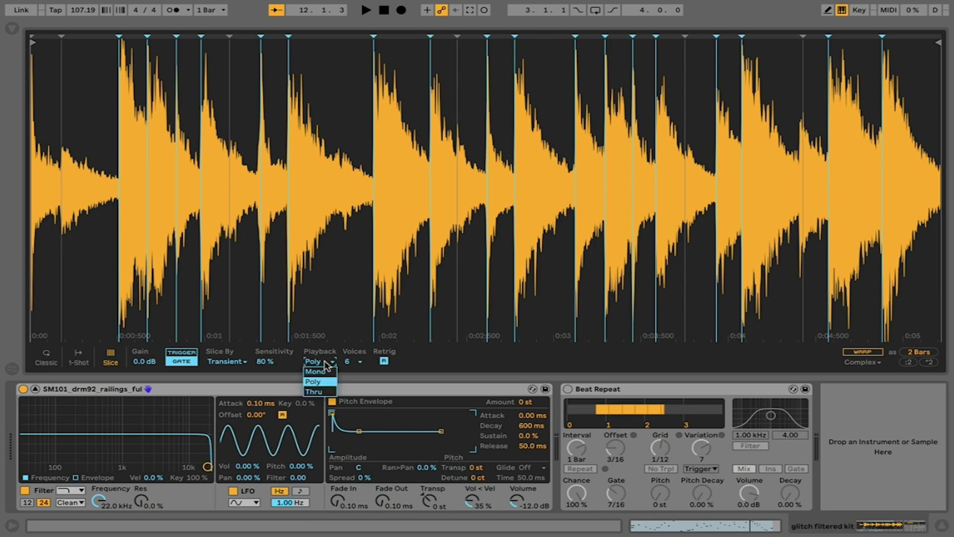
click(317, 391)
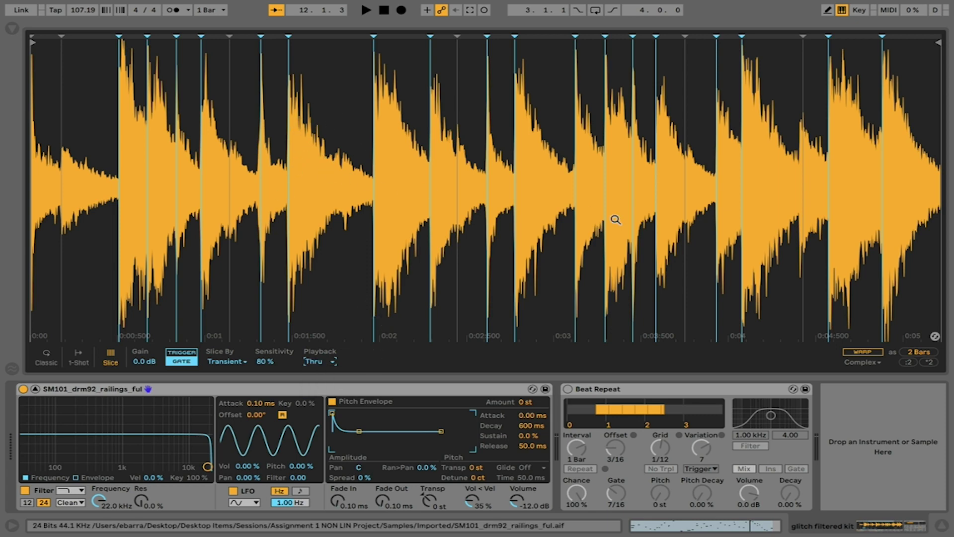
click(843, 202)
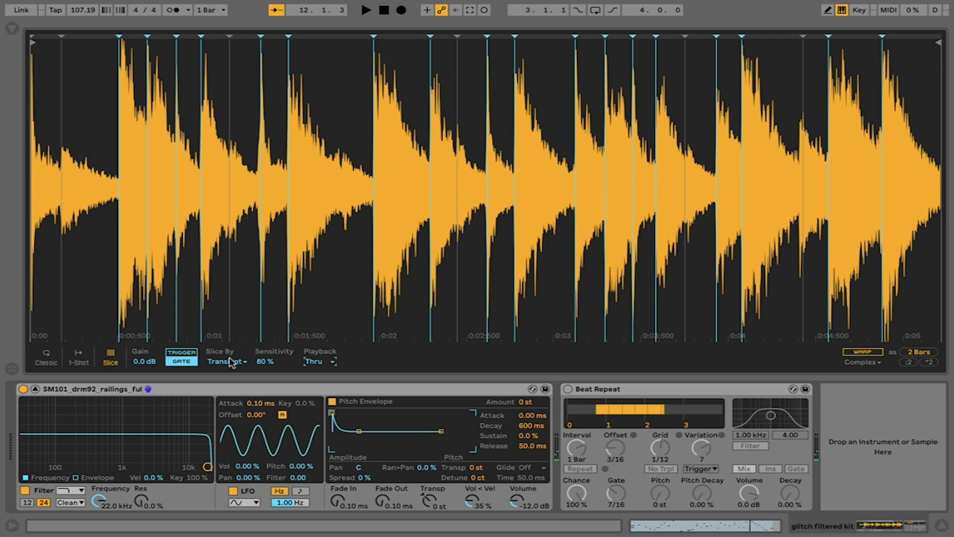
Step: Play slices from the keyboard in Trigger mode, then switch to Gate and replay them
click(185, 353)
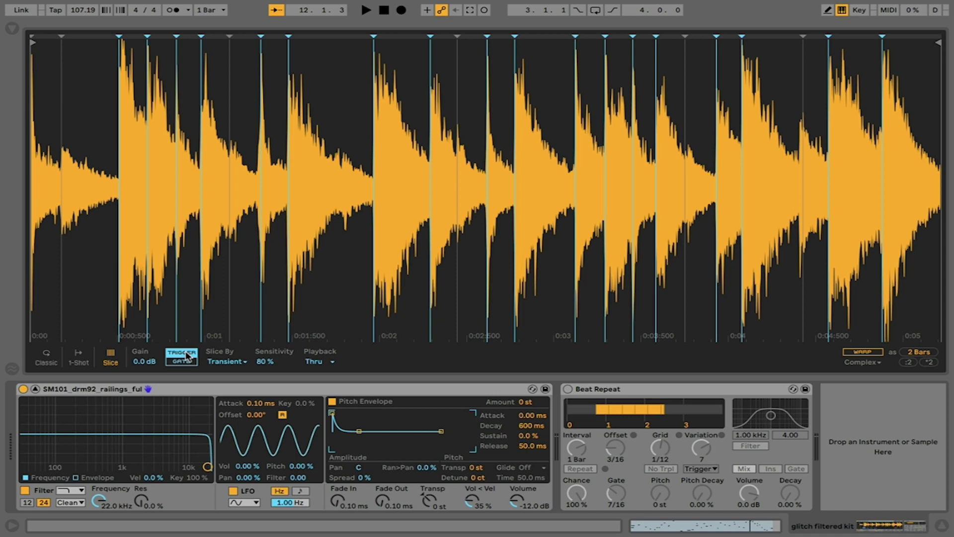
key(a)
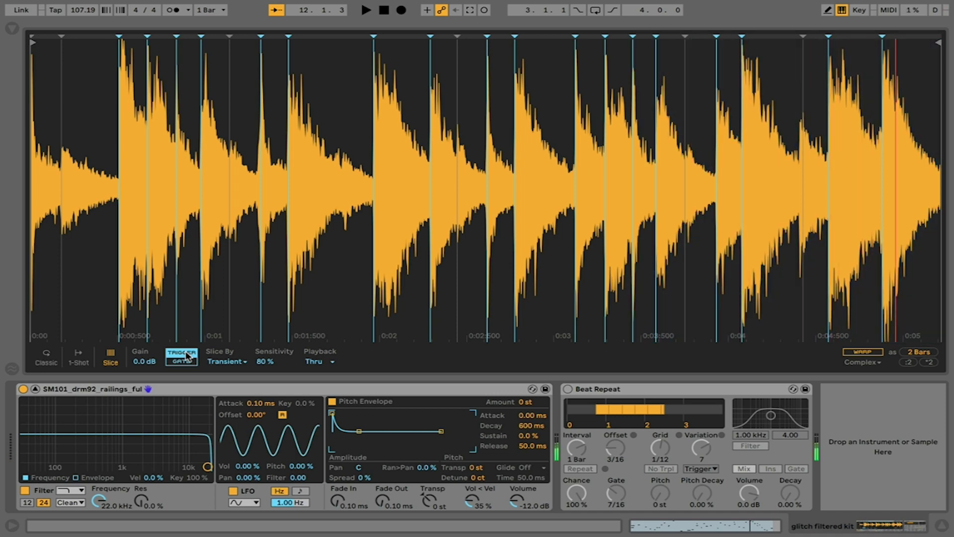
click(185, 362)
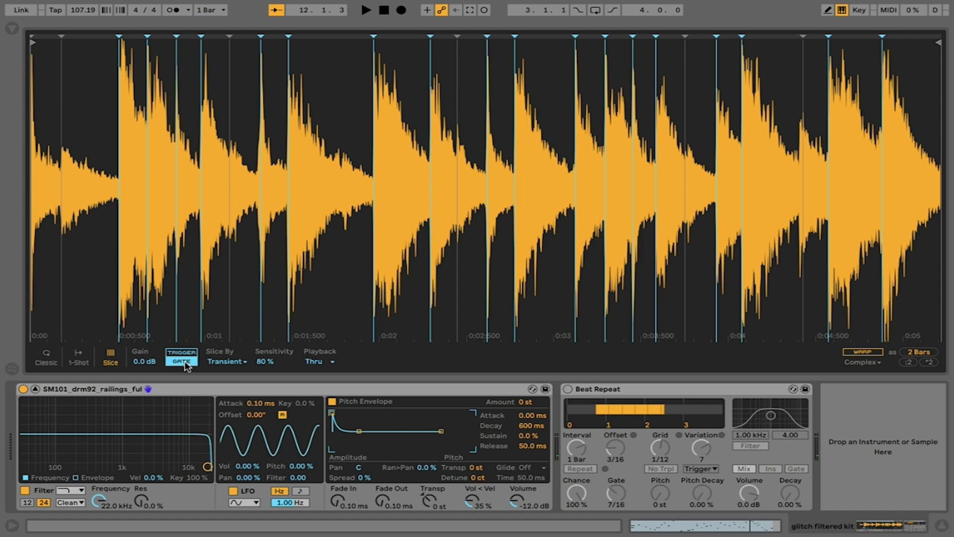
key(a)
key(a)
key(a)
key(a)
key(a)
key(a)
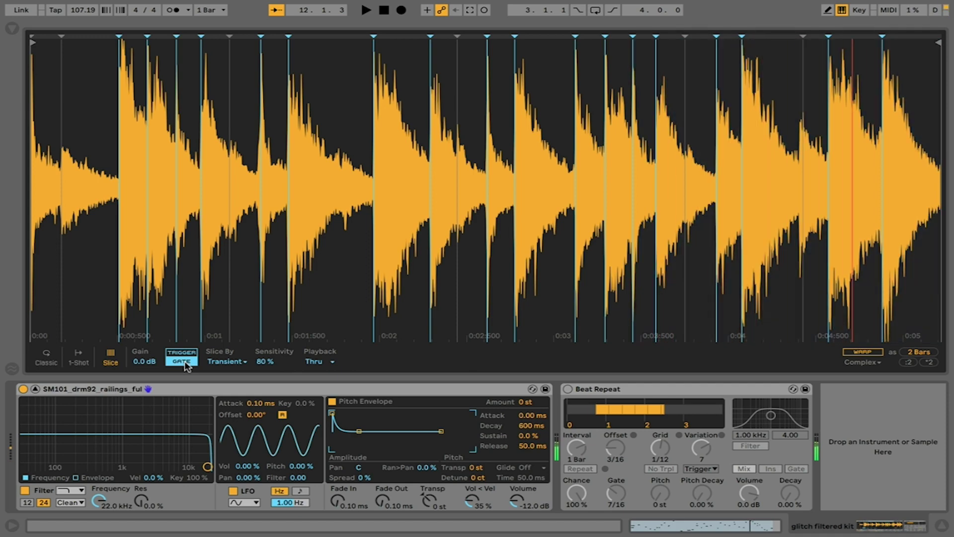
key(a)
key(a)
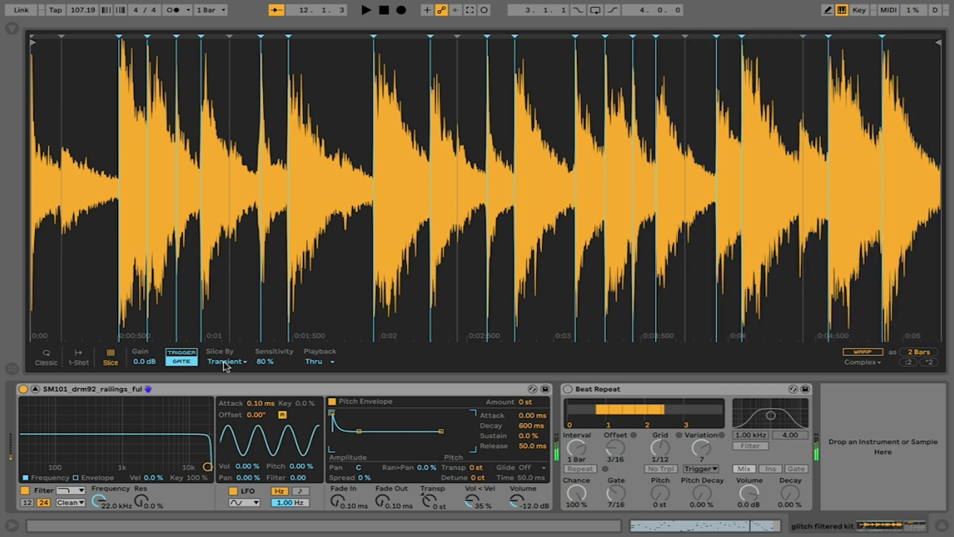
Step: Put slice playback back on Mono with slices triggered in Trigger mode
click(314, 361)
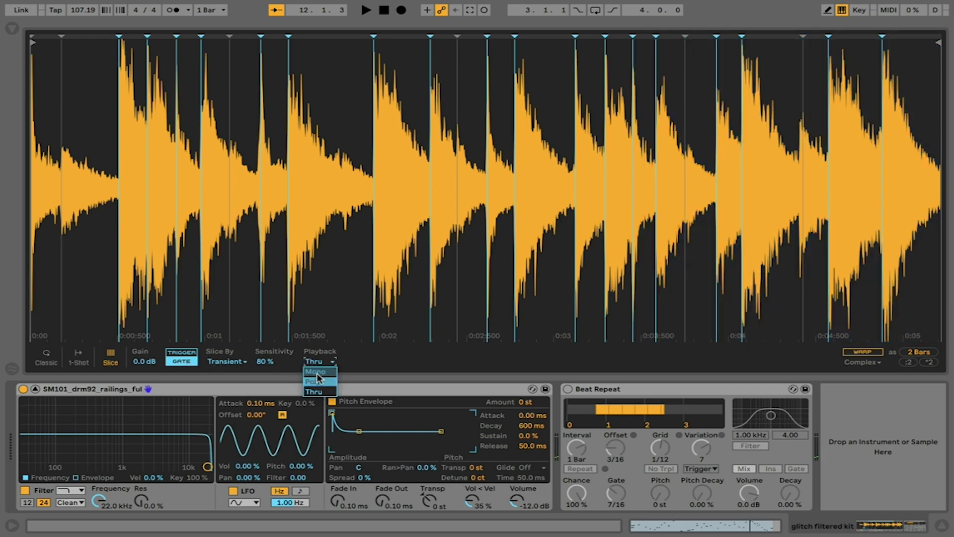
click(316, 372)
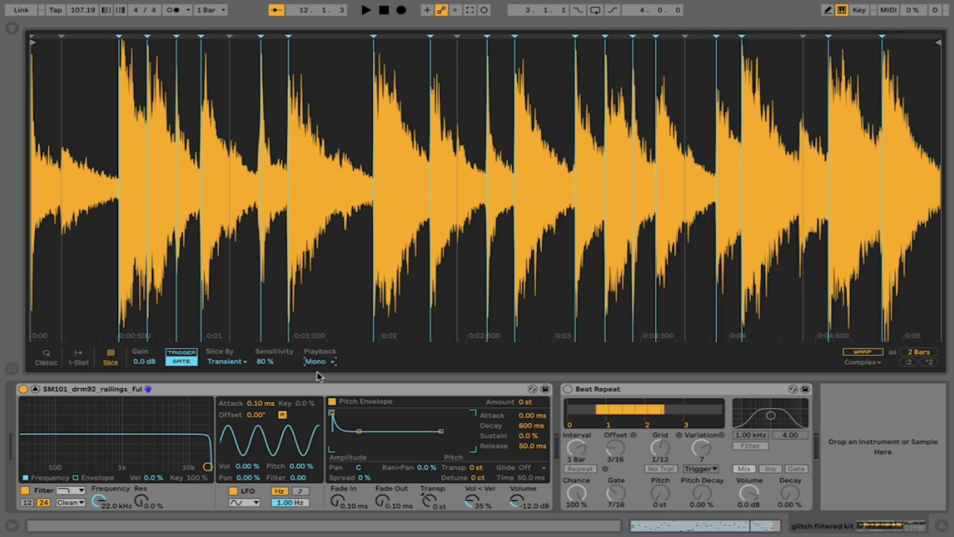
click(192, 353)
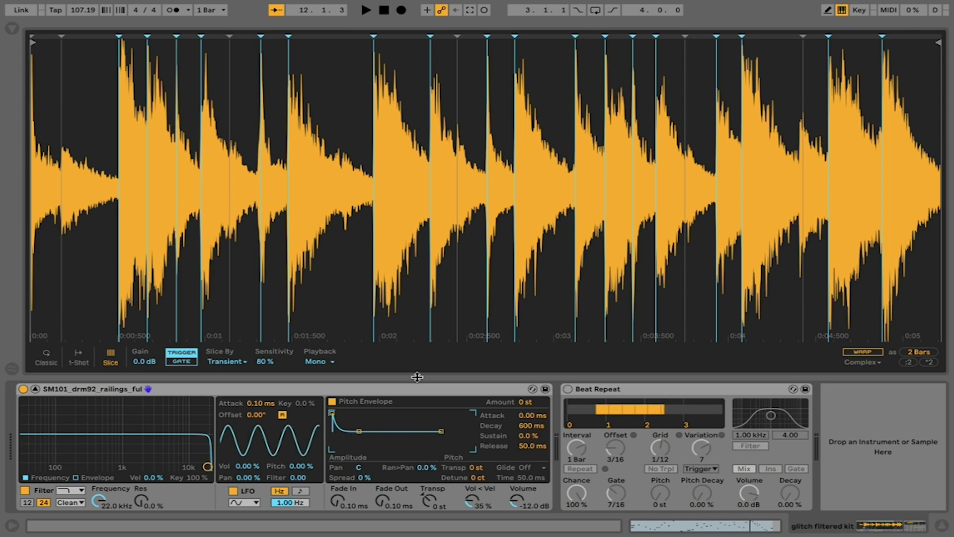
Step: Turn on Beat Repeat, launch the glitch filtered kit clip, and raise Send B to -17.8 dB
click(568, 389)
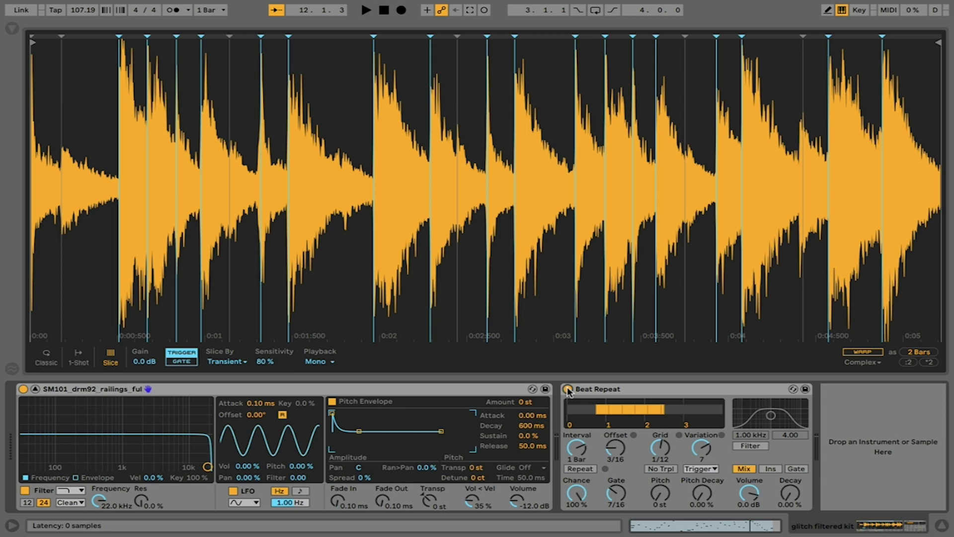
click(35, 388)
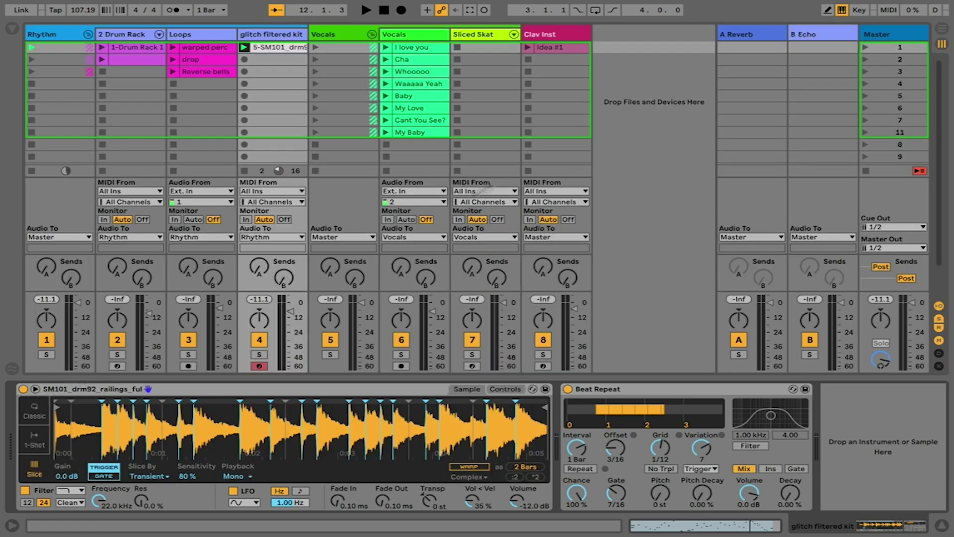
click(244, 48)
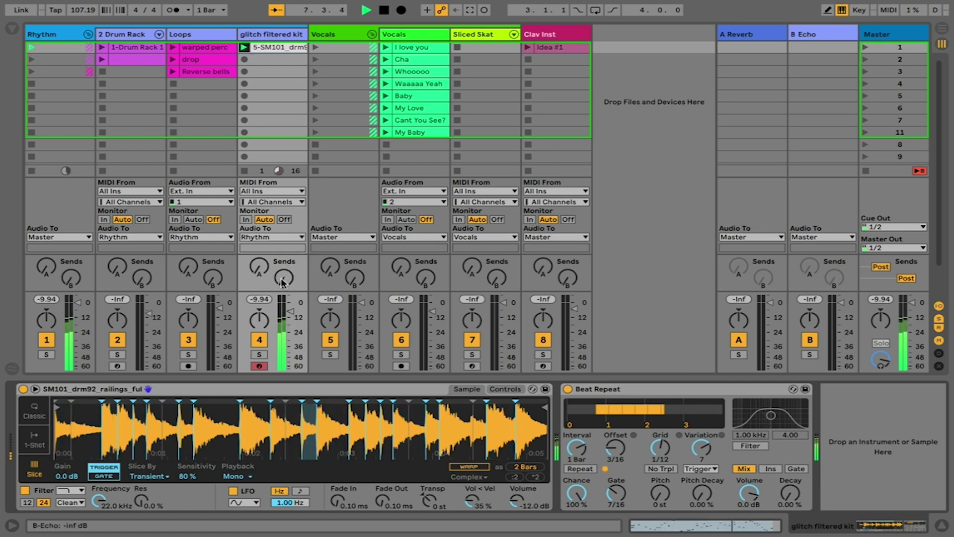
drag(283, 279, 284, 263)
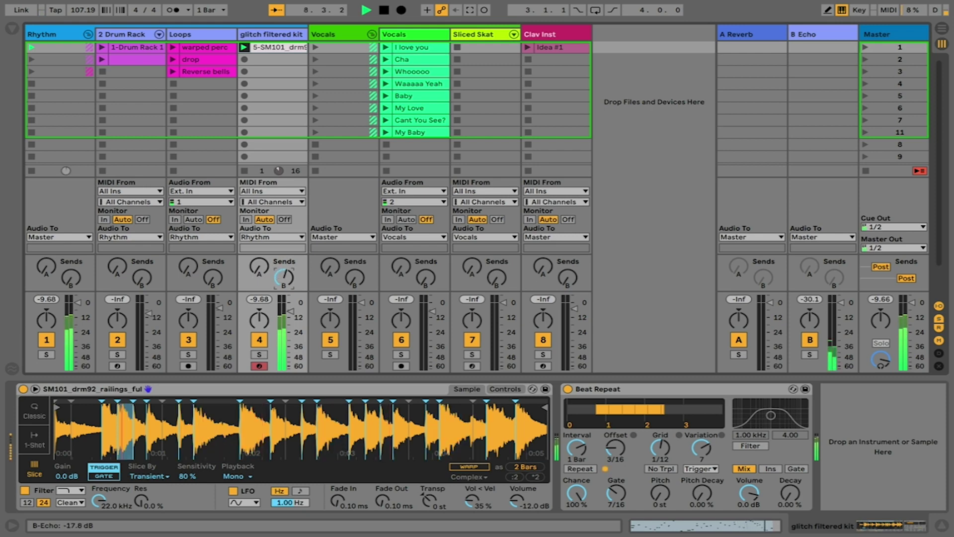